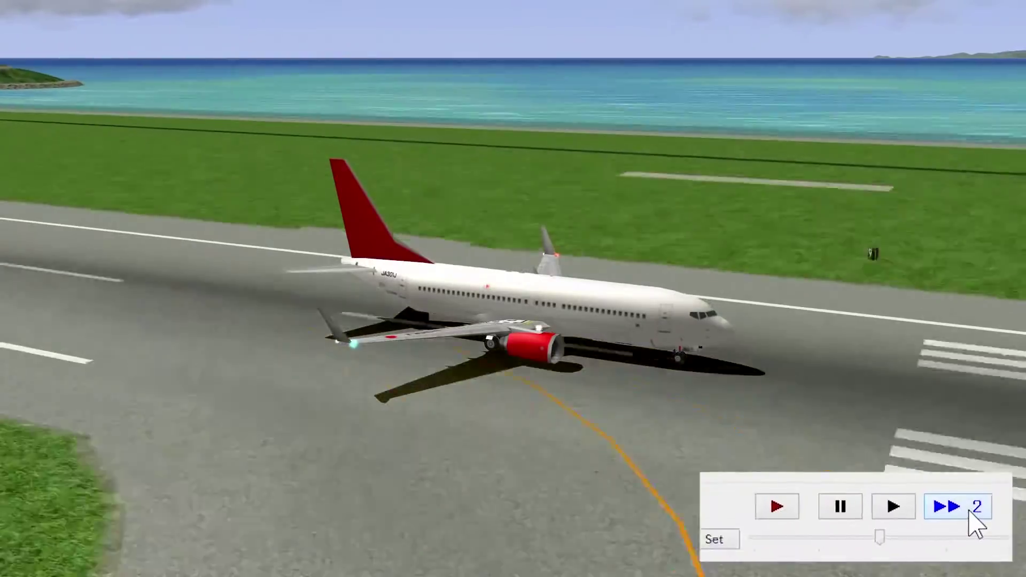
Fast-forward the simulation from 2x to 32x playback speed
click(972, 505)
click(972, 506)
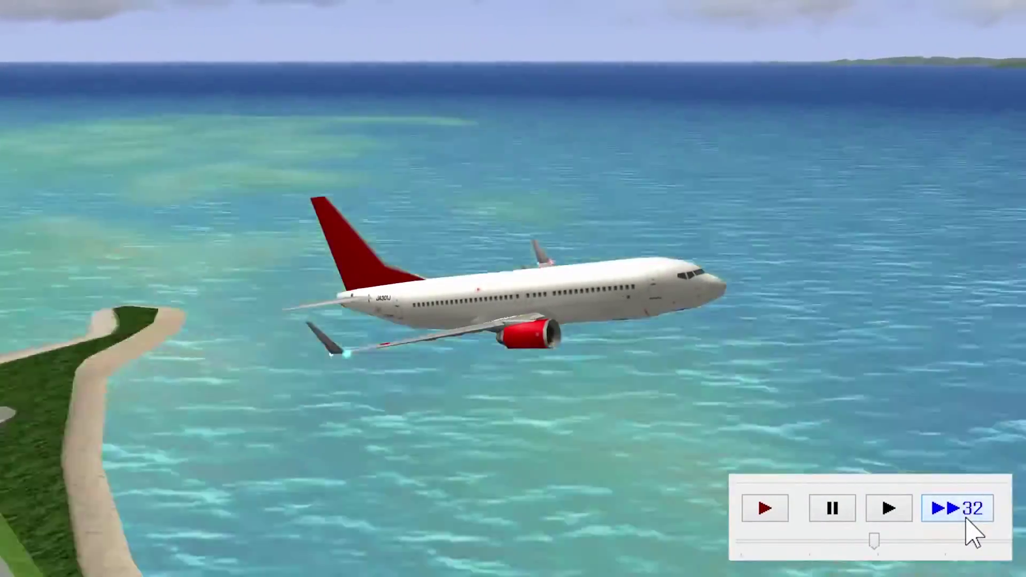
click(967, 518)
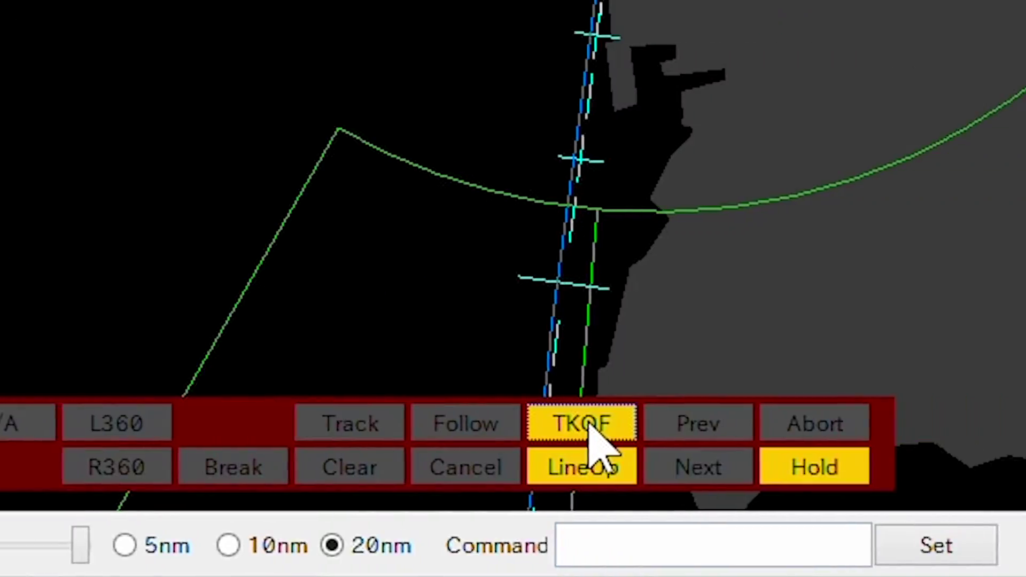
Issue the TKOF command from the radar pilot control panel to launch the waiting jet
click(591, 429)
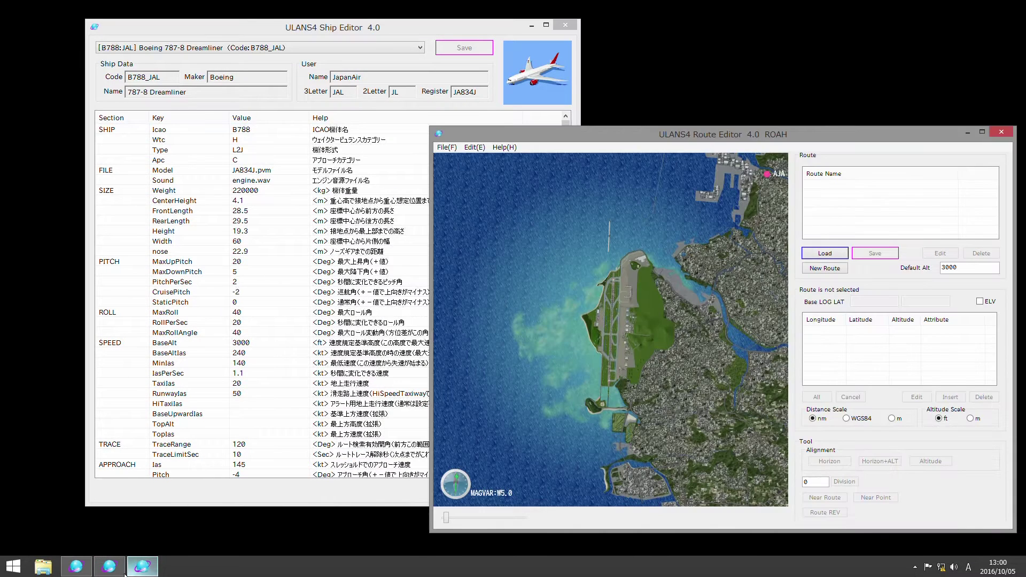
Open and arrange the Node, Ship and Route Editor windows, with Route Editor in front
click(109, 567)
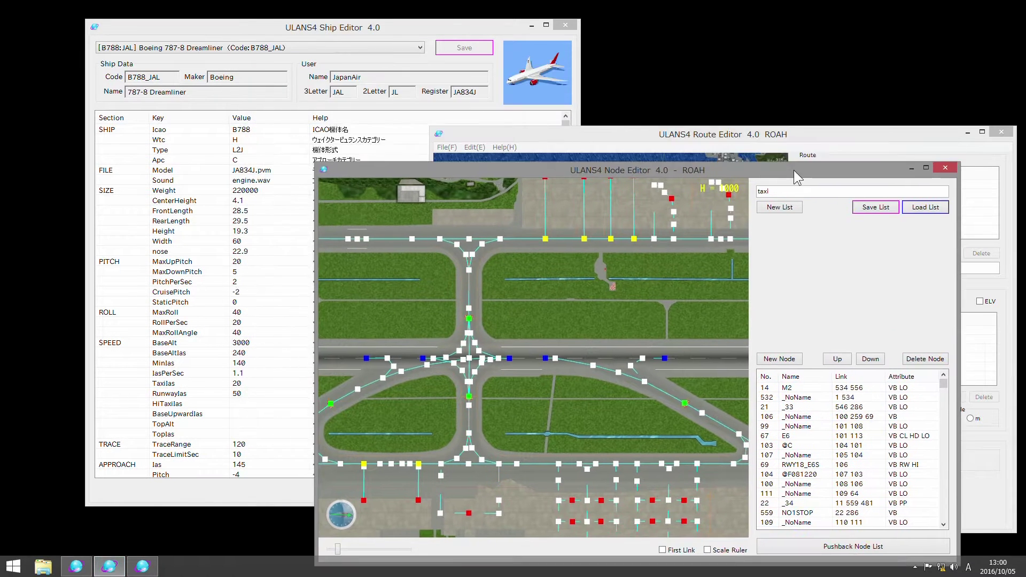
drag(723, 57, 719, 87)
drag(481, 27, 536, 27)
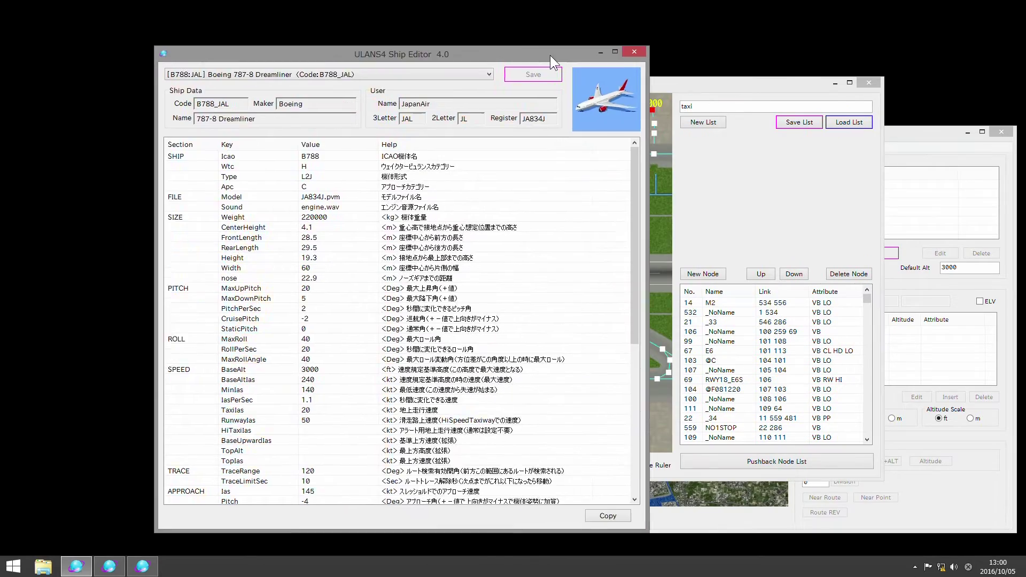
drag(941, 133, 634, 30)
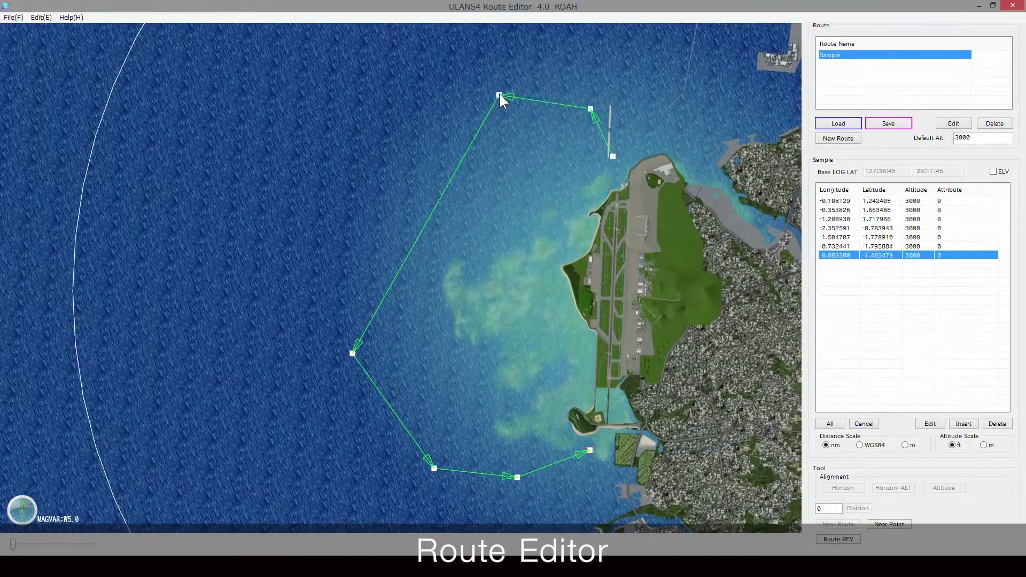
Reposition two Sample route waypoints and load the B738:JAL Boeing 737-800 data
drag(499, 93, 486, 100)
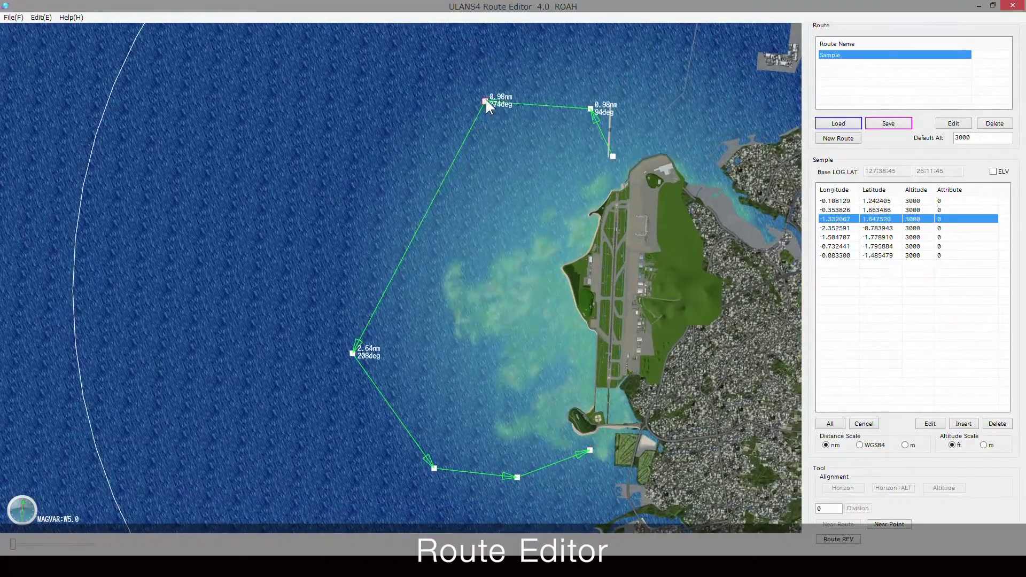
drag(352, 351, 446, 149)
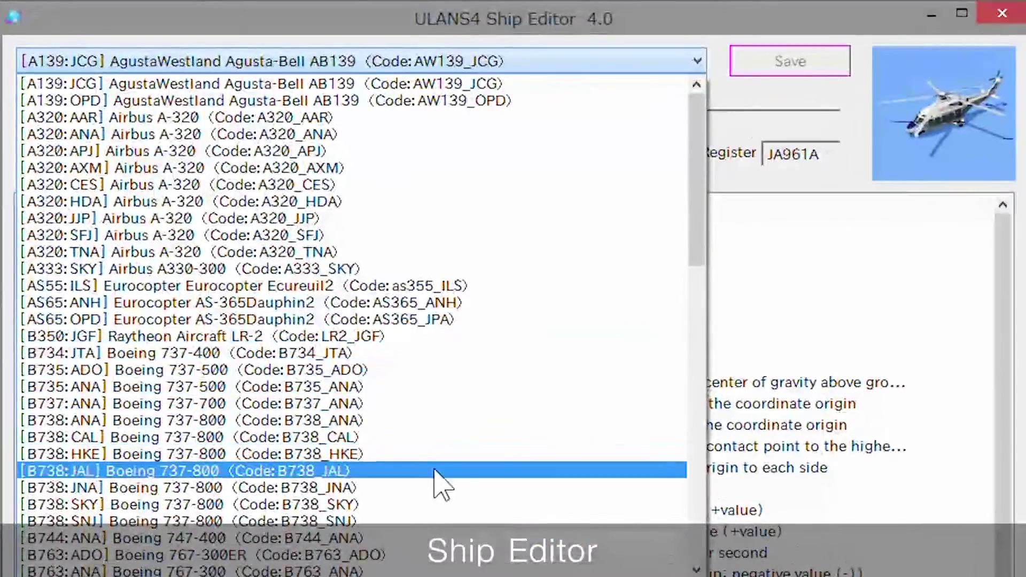
click(434, 470)
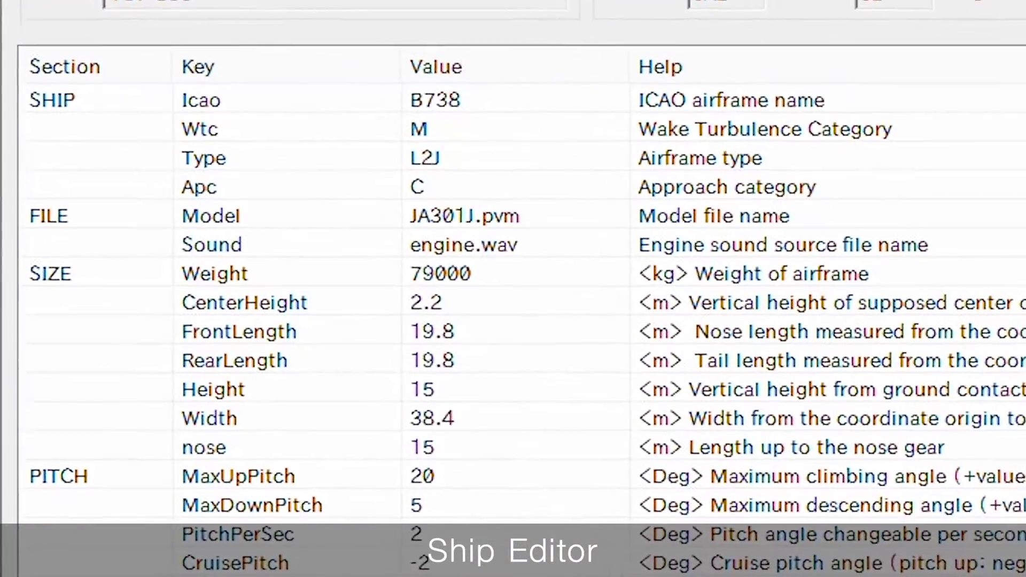
scroll(513, 322, down, 1)
scroll(514, 320, down, 1)
scroll(513, 322, down, 2)
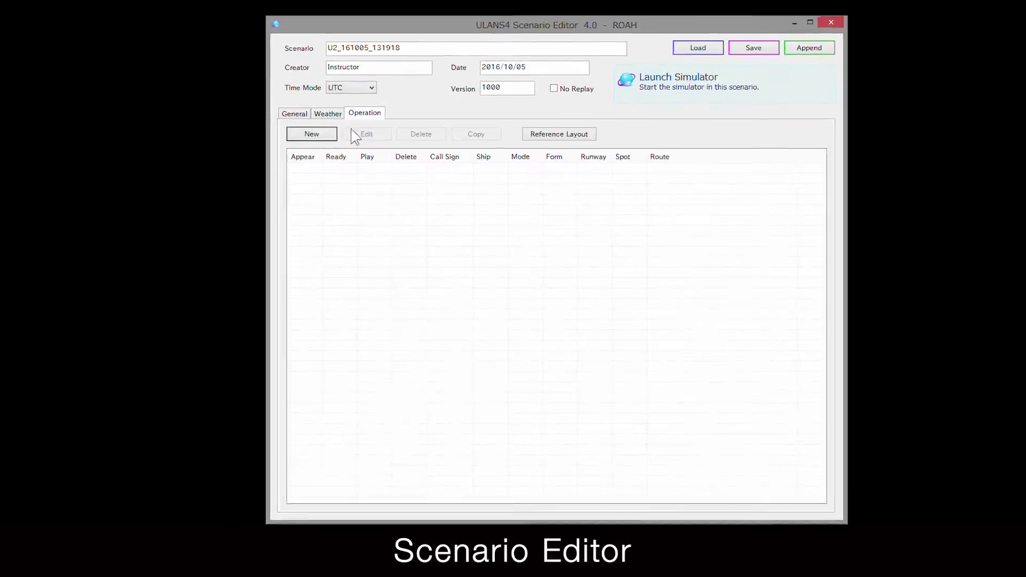
Add a new B738:JAL Boeing 737-800 aircraft with callsign RED116 to the scenario
click(311, 133)
click(505, 54)
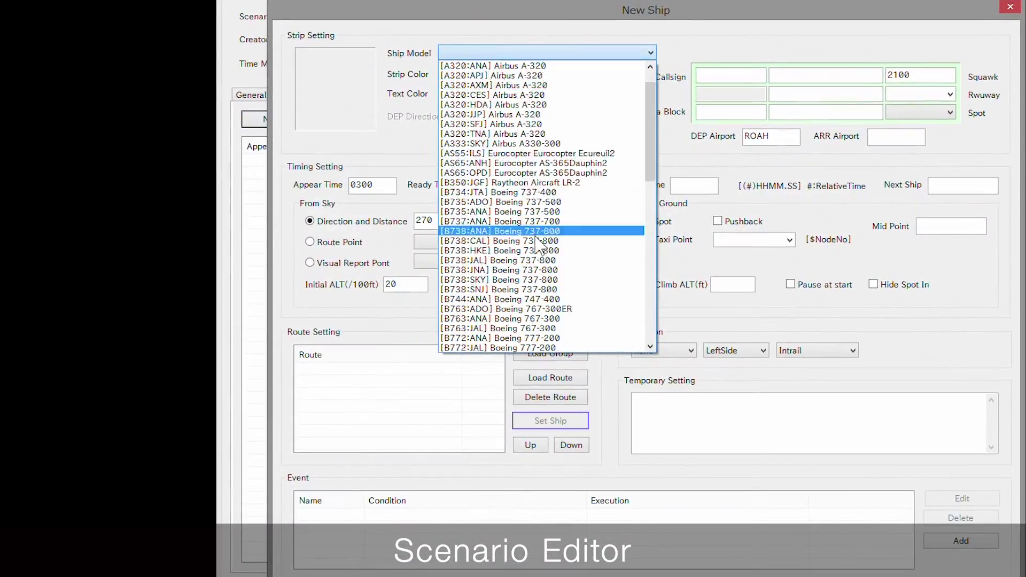
scroll(538, 243, down, 5)
click(549, 122)
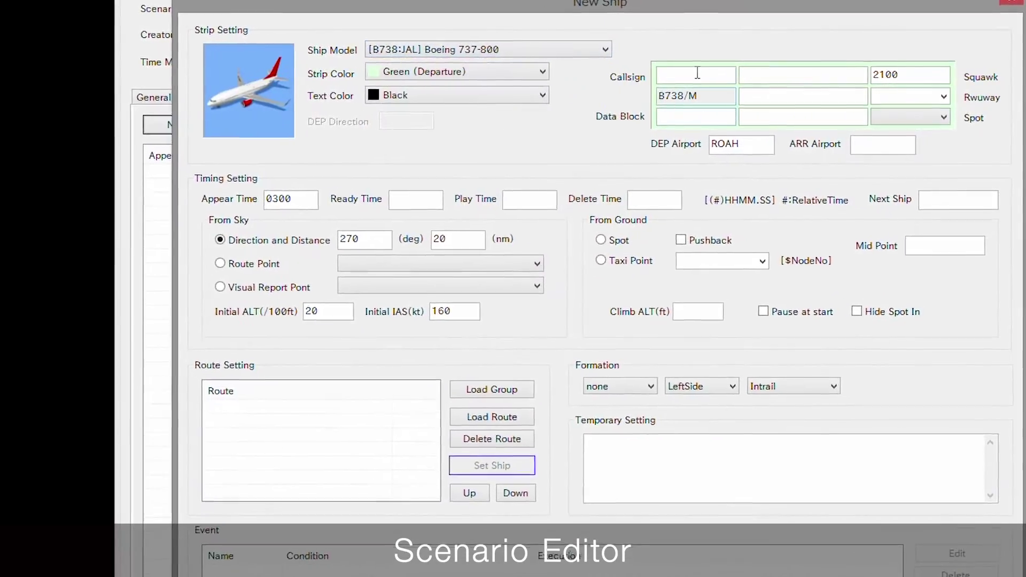
click(697, 73)
text(RED11)
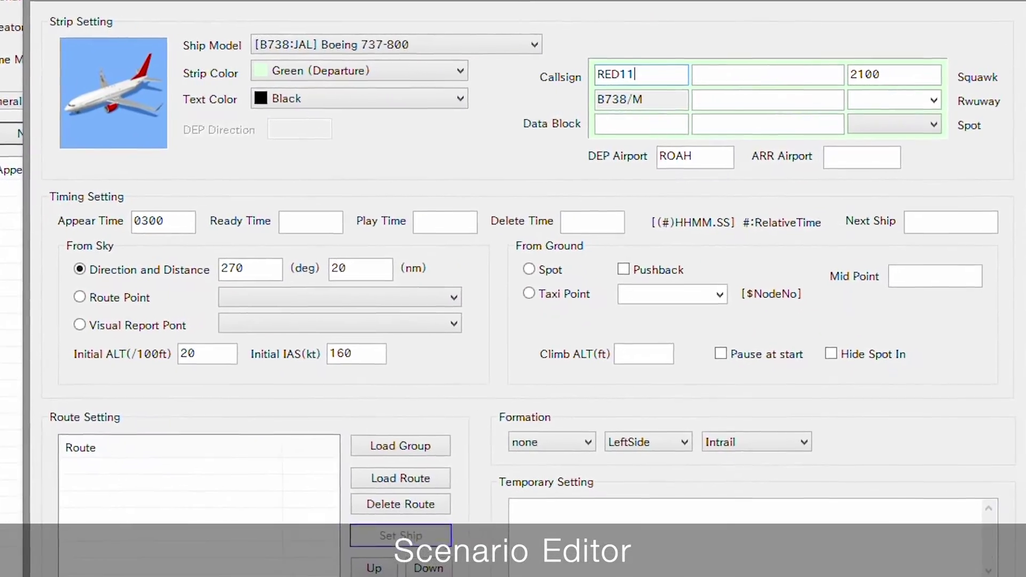
text(6)
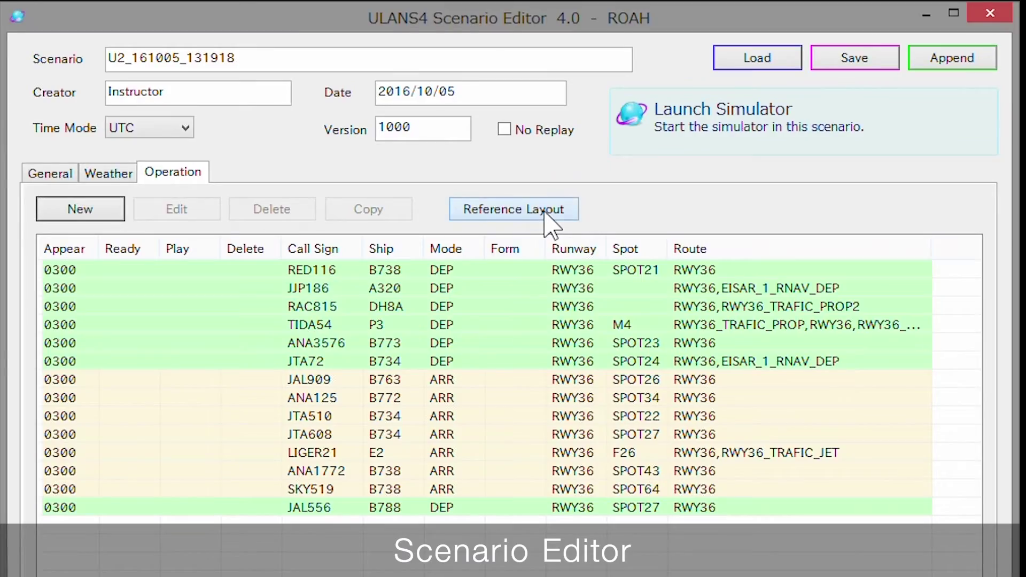
Load the Reference Layout file and launch the simulator
click(550, 223)
double_click(585, 222)
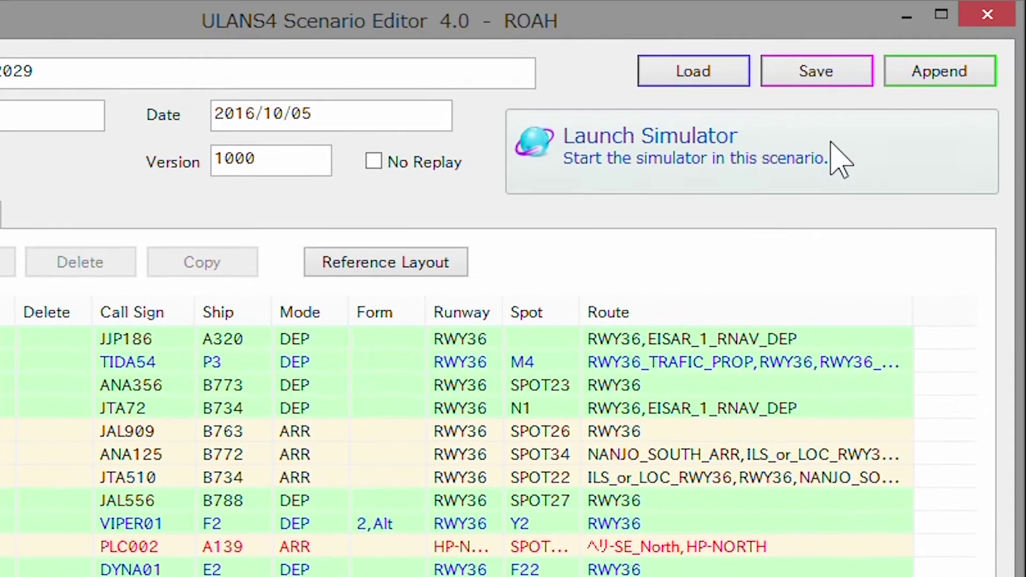
click(838, 160)
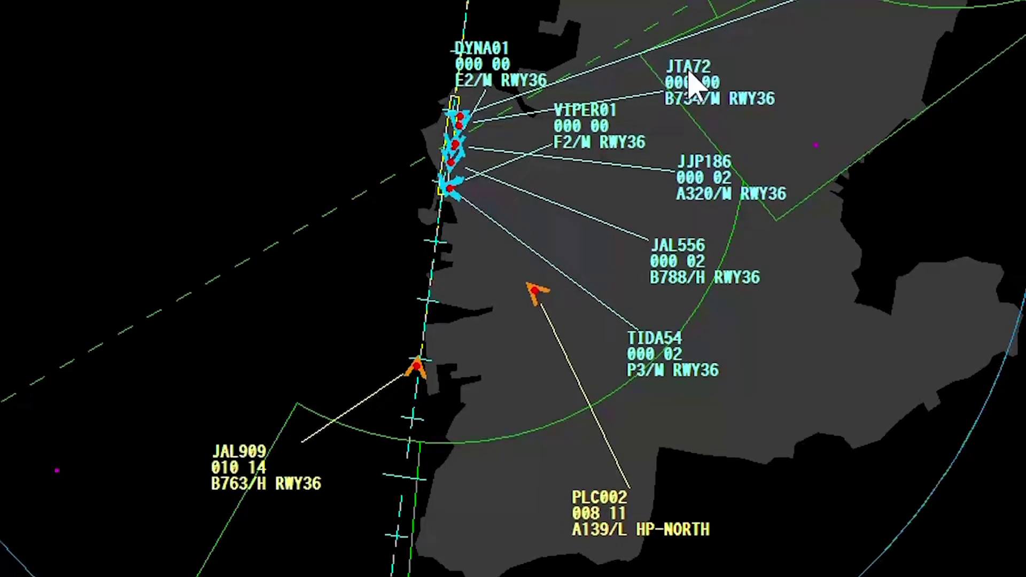
Separate the VIPER01 and DYNA01 radar labels and shift two flight strips into the left column
mouse_move(585, 112)
mouse_down()
mouse_move(474, 248)
mouse_move(458, 527)
mouse_up()
drag(424, 107, 874, 192)
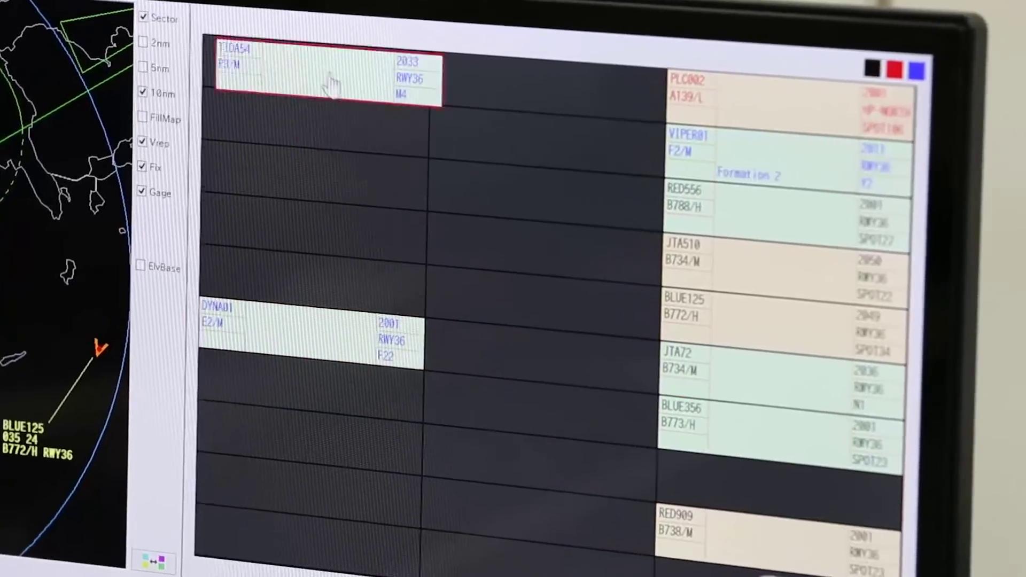
drag(681, 196, 349, 142)
drag(685, 140, 449, 193)
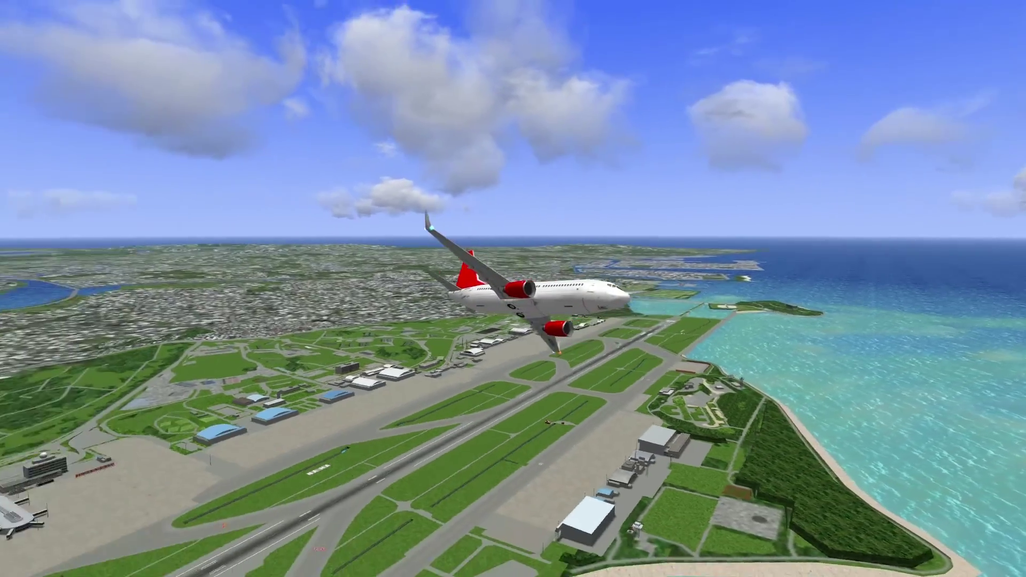